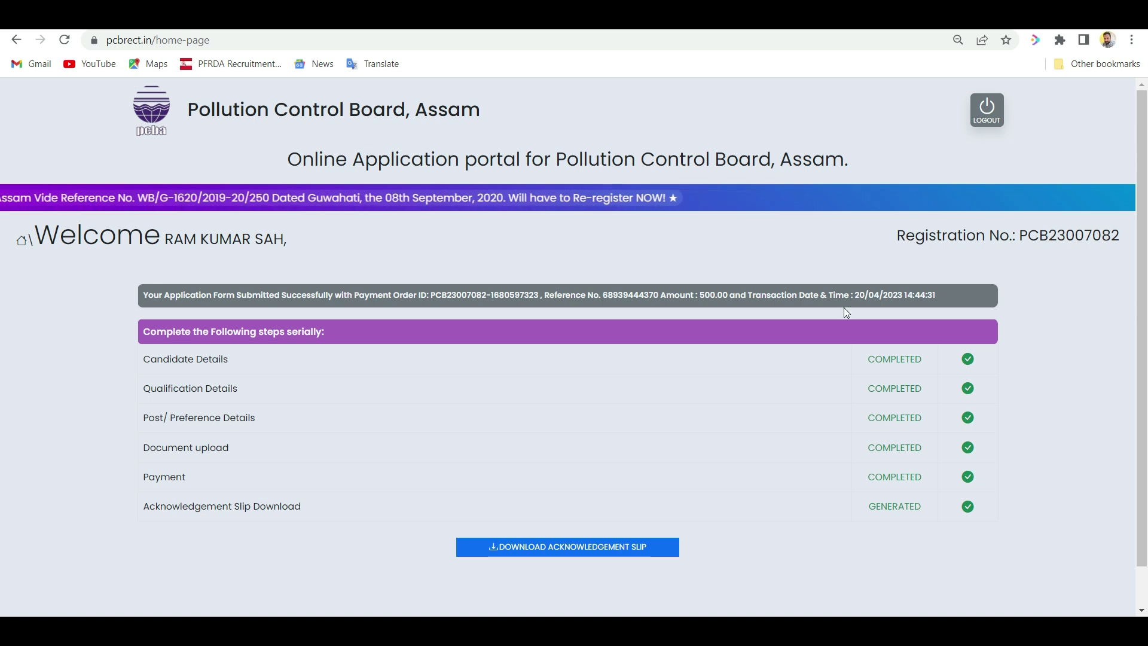
Examine the form submission and payment details and the status of each application stage on the home page.
{"action": "scroll", "coordinate": [843, 307], "scroll_direction": "up", "scroll_amount": 5}
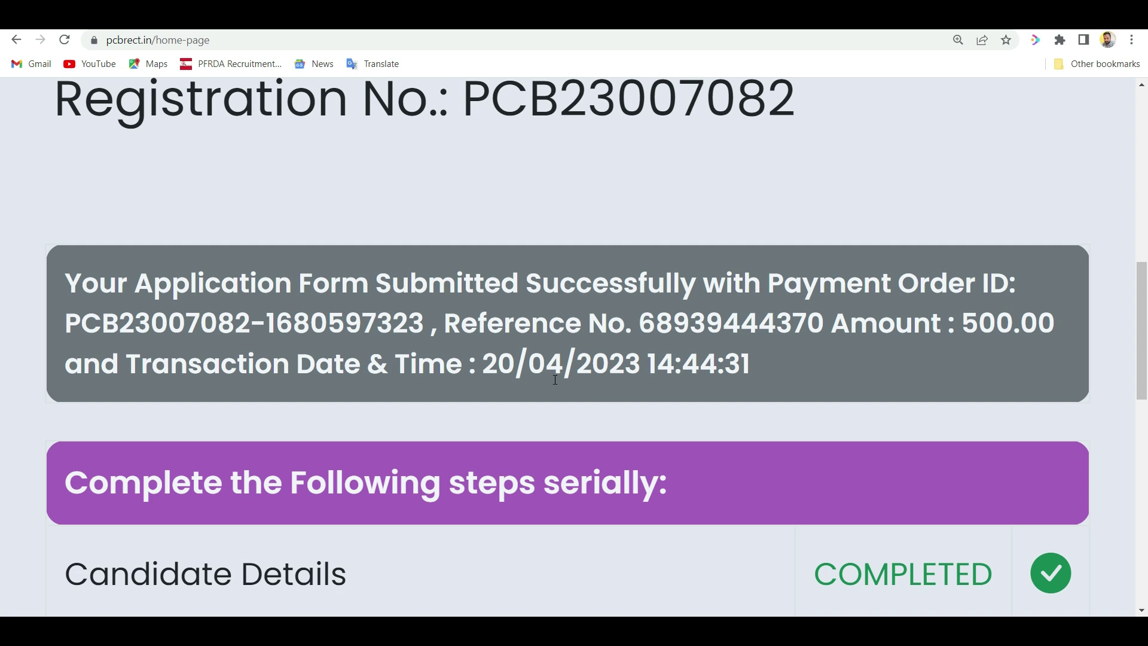
{"action": "key", "text": "ctrl+minus"}
{"action": "key", "text": "ctrl+minus"}
{"action": "key", "text": "ctrl+minus"}
{"action": "key", "text": "ctrl+minus"}
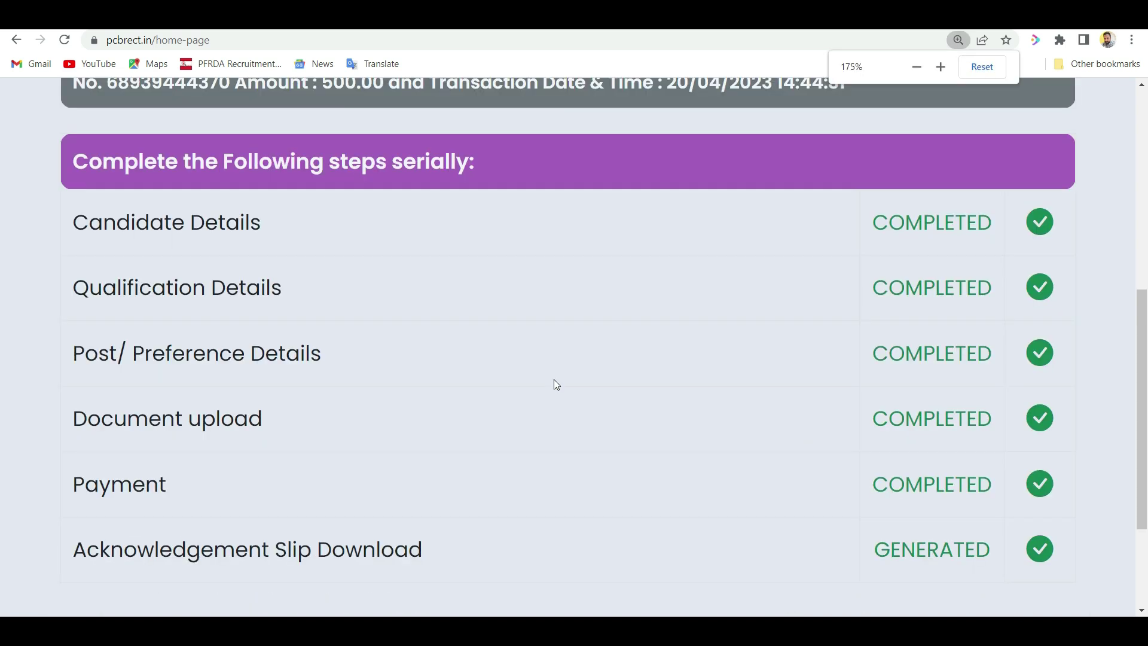
{"action": "key", "text": "ctrl+minus"}
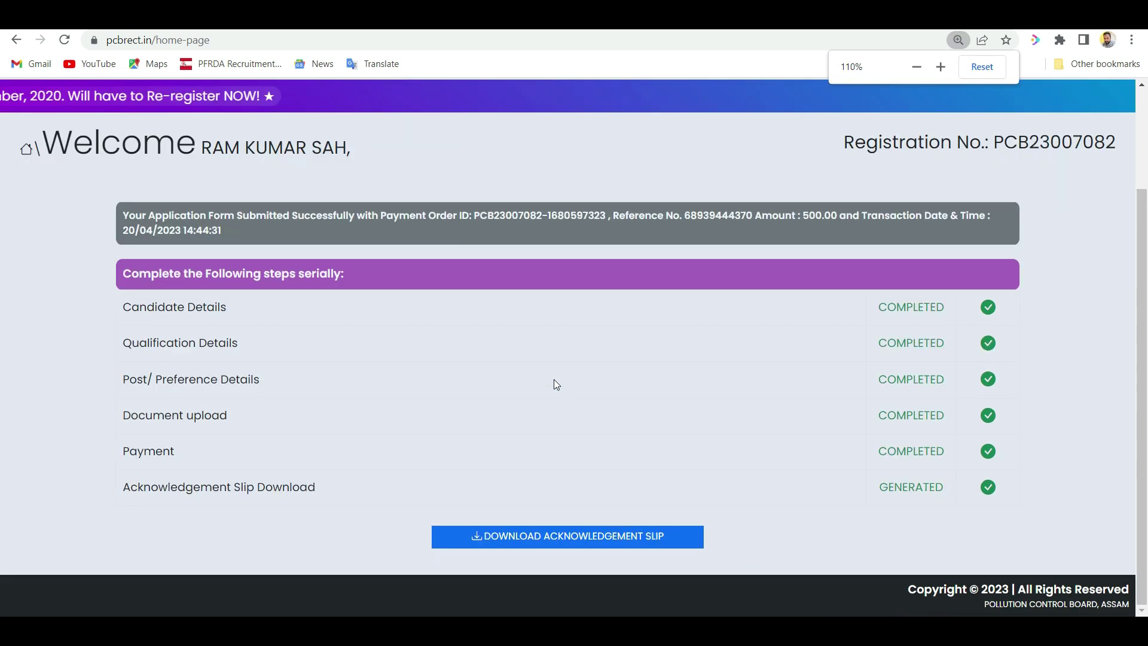
{"action": "key", "text": "ctrl+minus"}
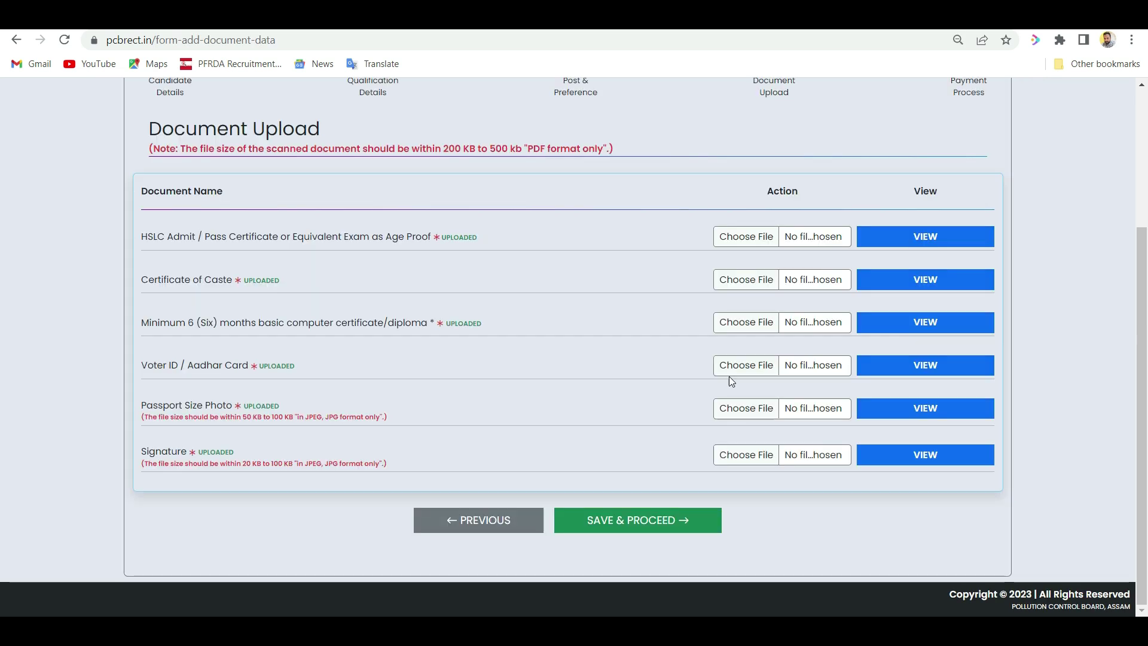
Review the required documents and file size limits on the Document Upload page, then save and proceed to the form preview.
{"action": "scroll", "coordinate": [519, 314], "scroll_direction": "up", "scroll_amount": 3}
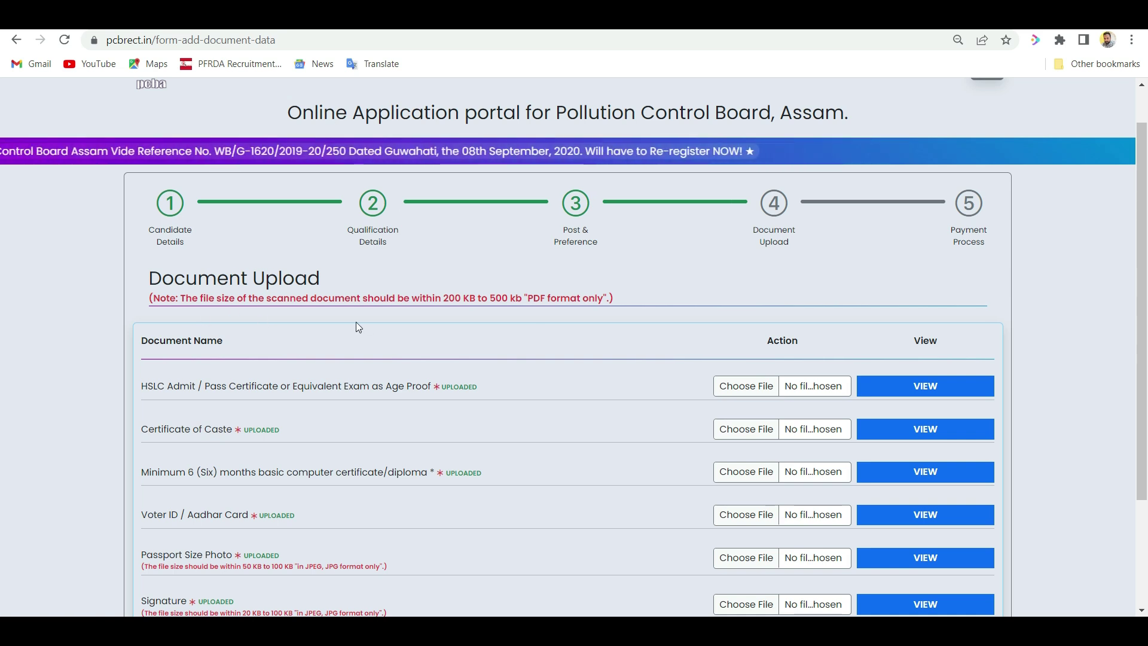
{"action": "scroll", "coordinate": [361, 323], "scroll_direction": "down", "scroll_amount": 1}
{"action": "scroll", "coordinate": [335, 317], "scroll_direction": "down", "scroll_amount": 1}
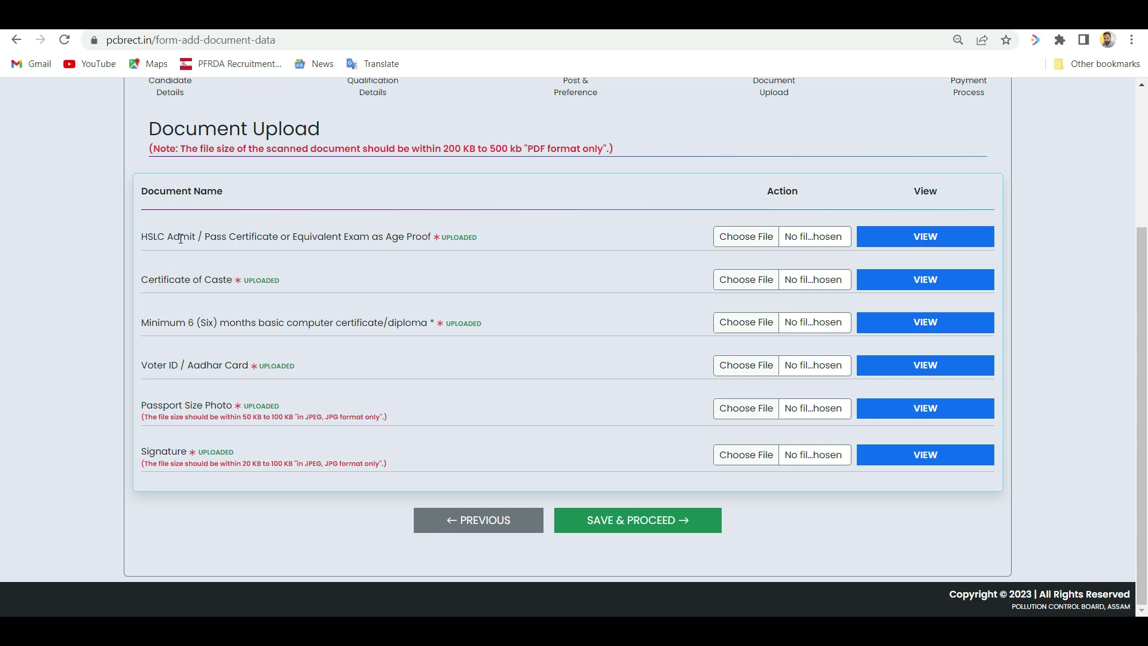
{"action": "scroll", "coordinate": [235, 241], "scroll_direction": "up", "scroll_amount": 1}
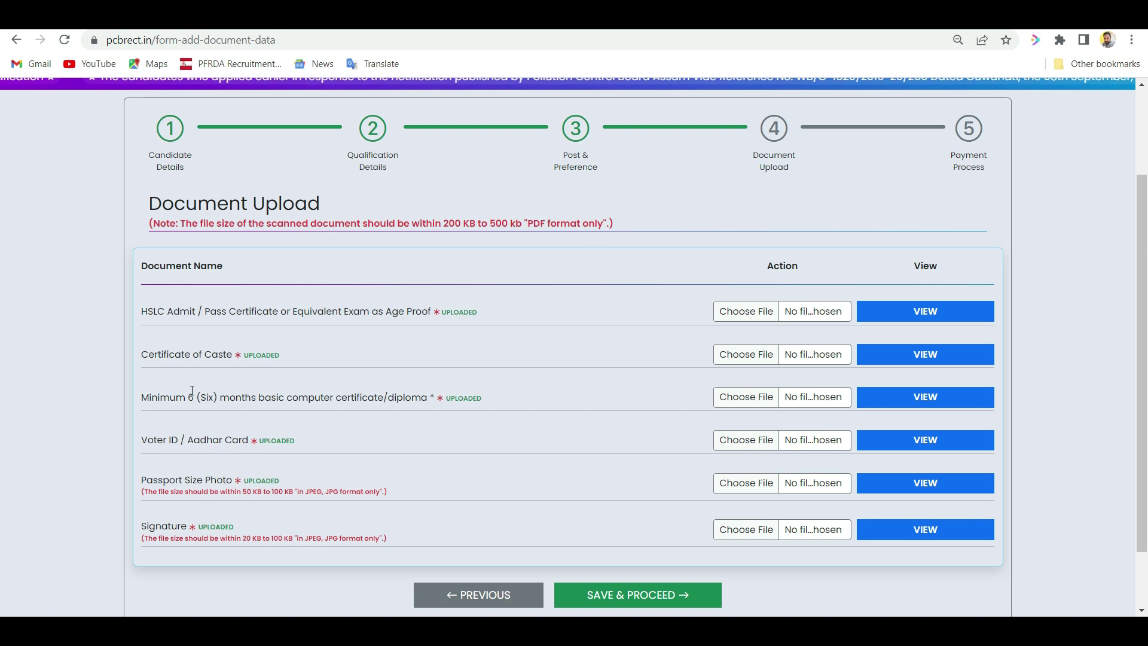
{"action": "scroll", "coordinate": [320, 472], "scroll_direction": "down", "scroll_amount": 1}
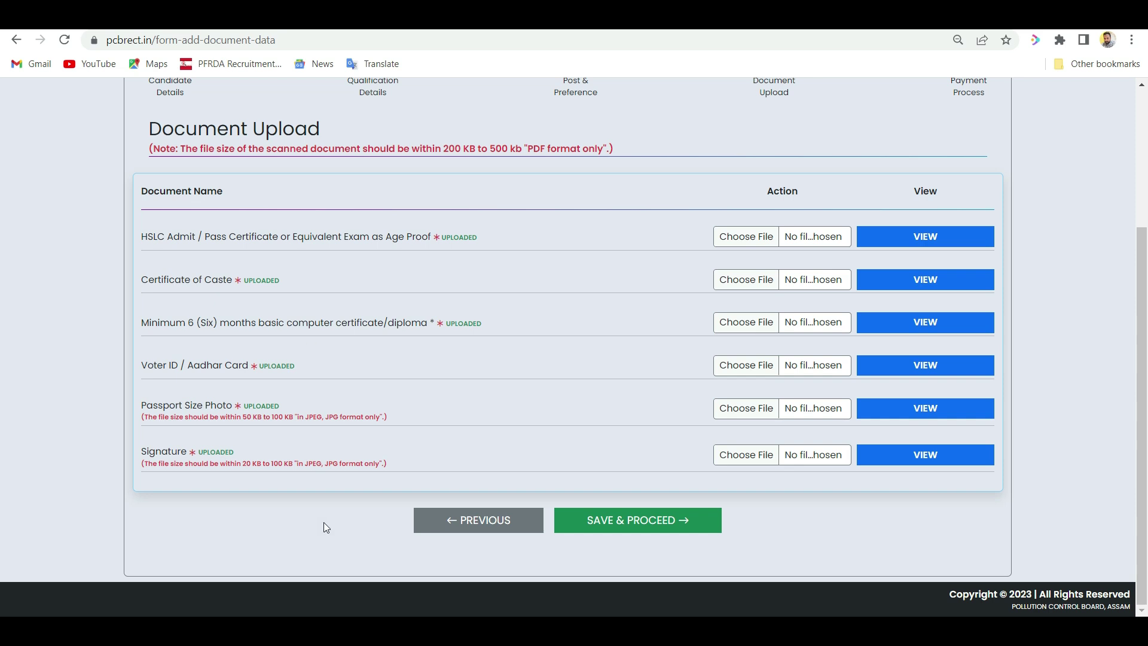
{"action": "left_click", "coordinate": [640, 520]}
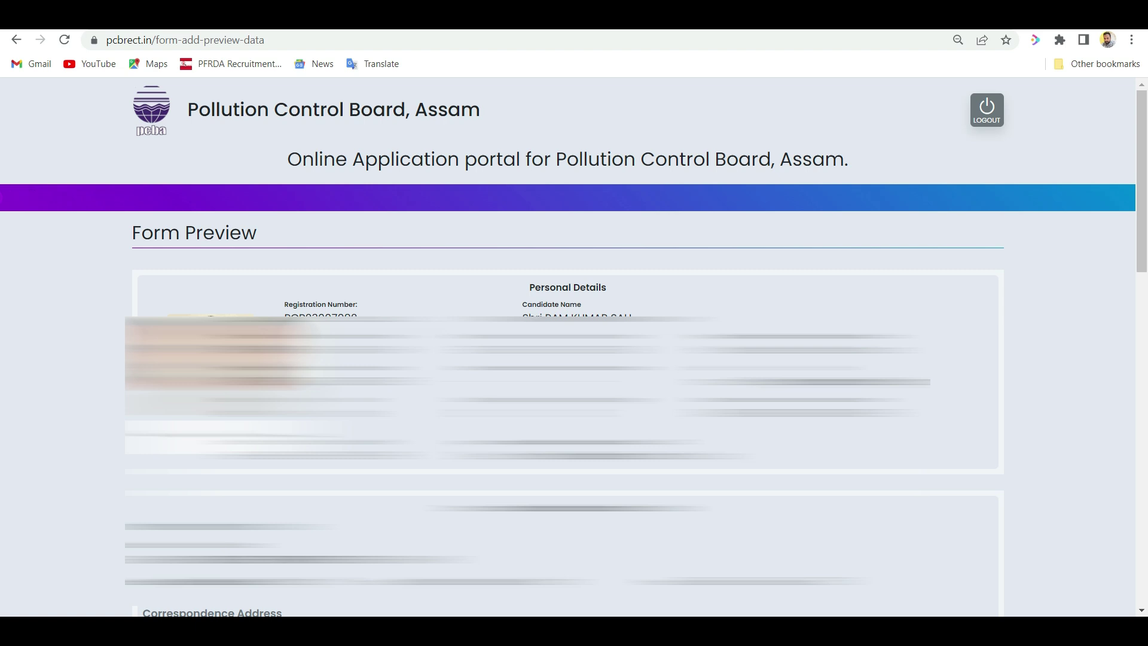
Review the form preview, accept the declaration, and confirm the application details to proceed to payment.
{"action": "scroll", "coordinate": [333, 445], "scroll_direction": "down", "scroll_amount": 15}
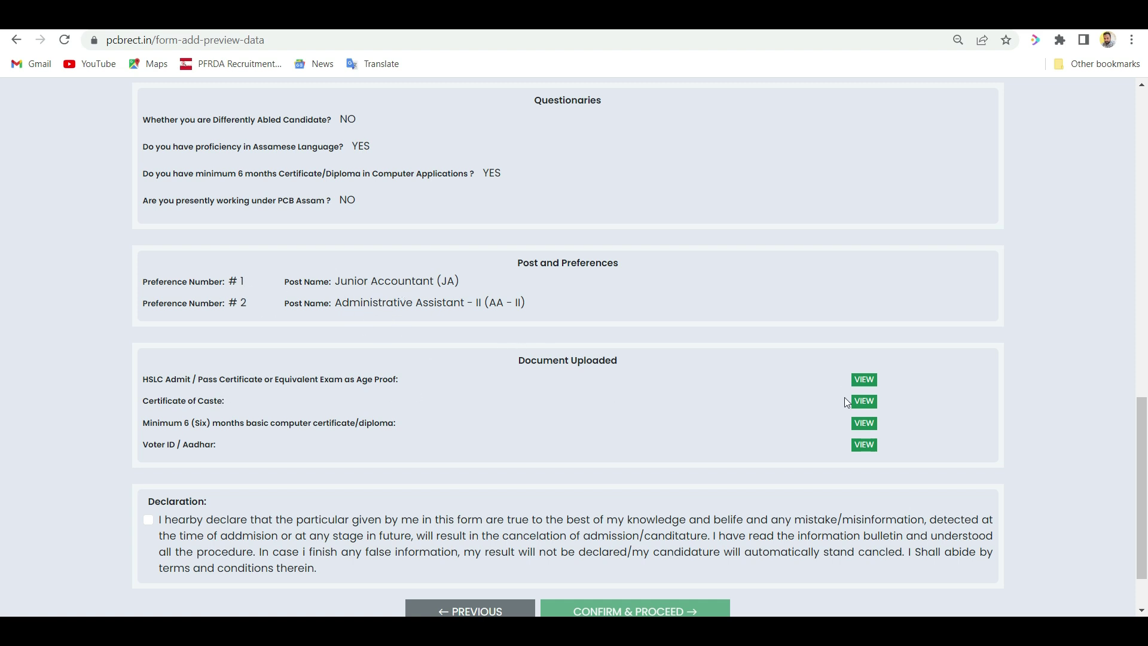
{"action": "scroll", "coordinate": [167, 450], "scroll_direction": "down", "scroll_amount": 2}
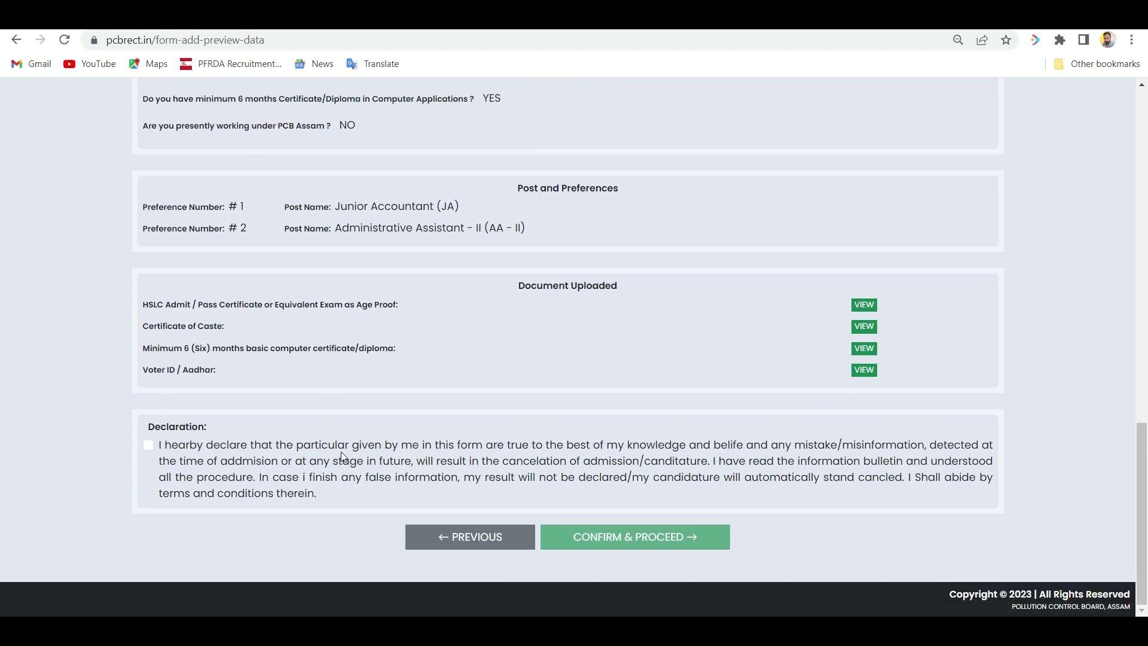
{"action": "left_click", "coordinate": [148, 444]}
{"action": "left_click", "coordinate": [628, 539]}
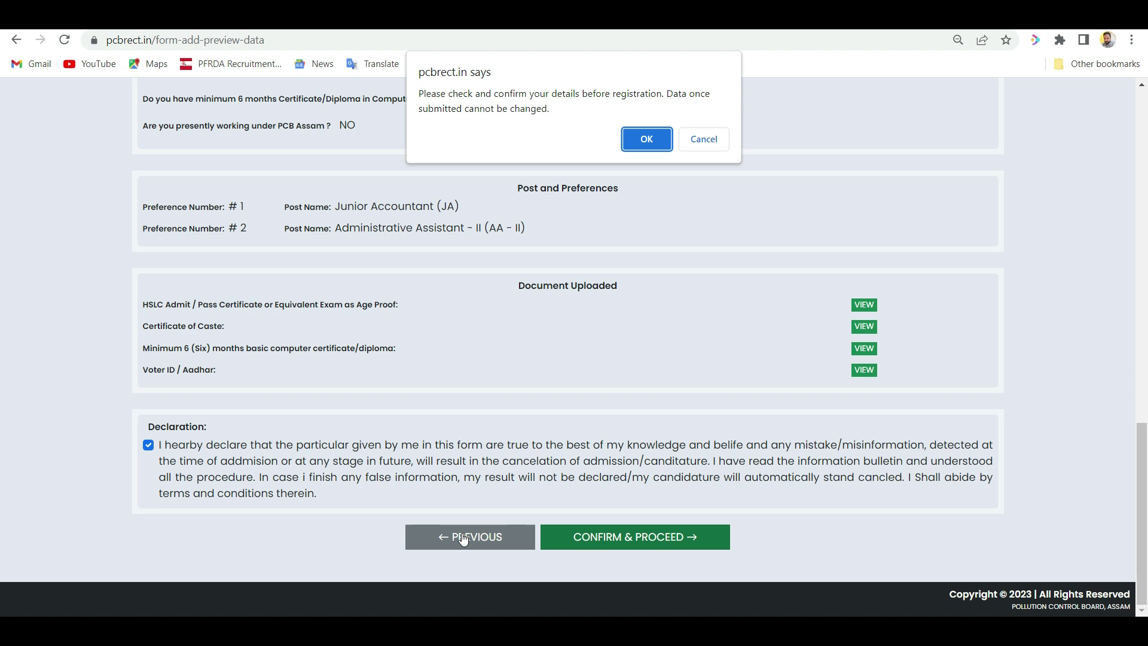
{"action": "left_click", "coordinate": [654, 141]}
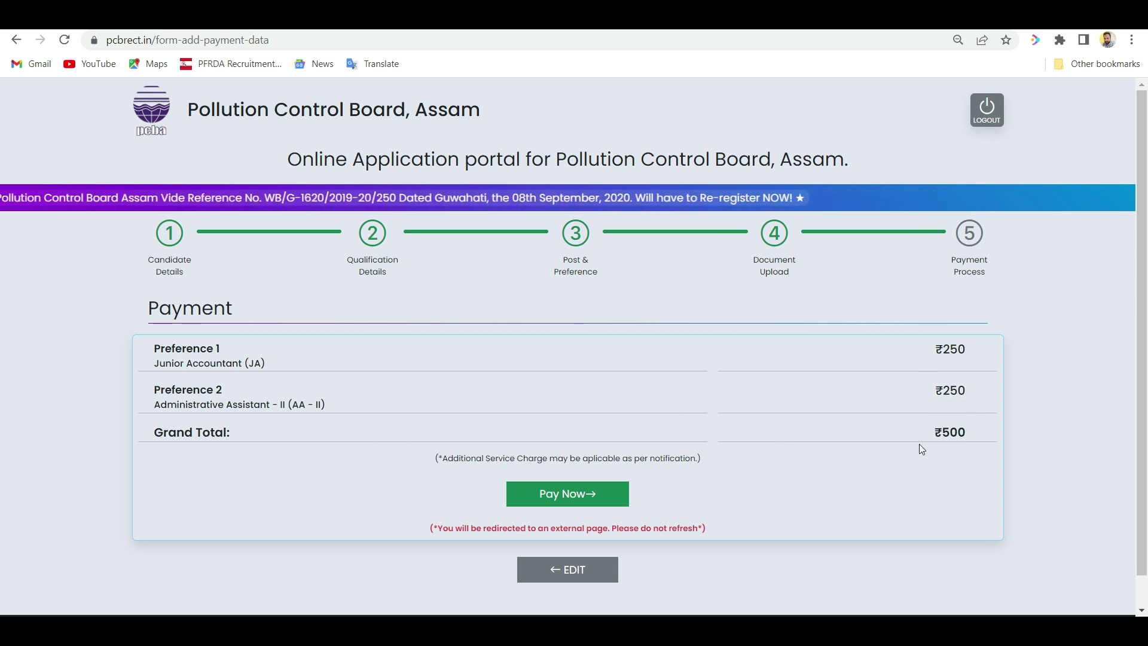
Start the application fee payment and choose BHARAT QR as the payment method.
{"action": "left_click", "coordinate": [576, 494]}
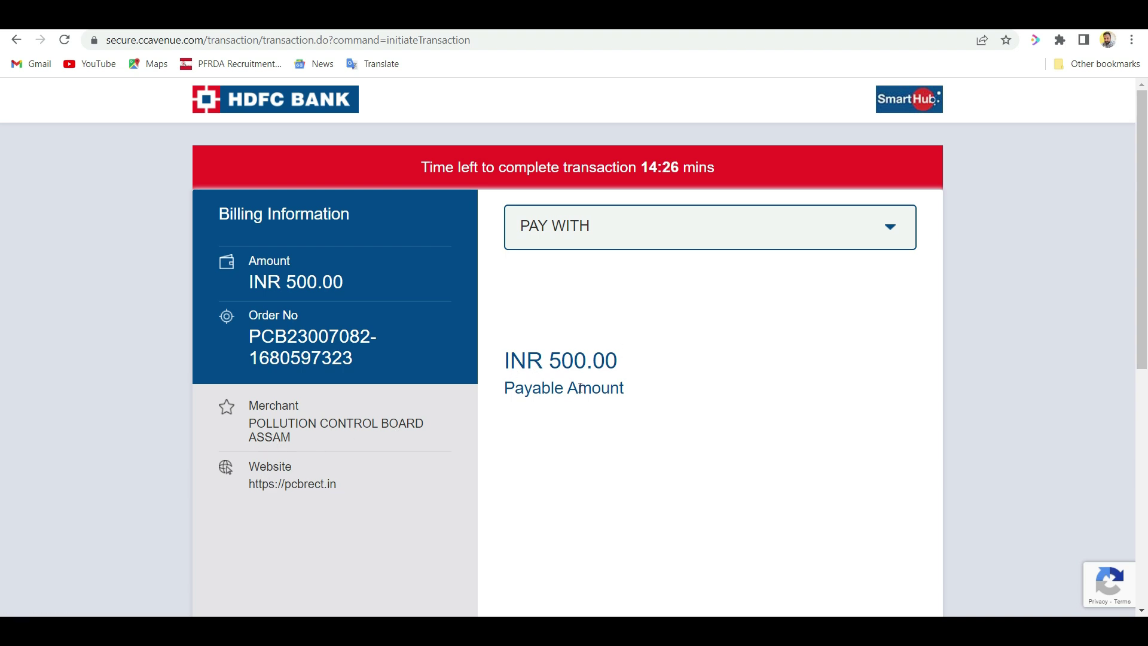
{"action": "scroll", "coordinate": [580, 387], "scroll_direction": "down", "scroll_amount": 3}
{"action": "scroll", "coordinate": [576, 359], "scroll_direction": "down", "scroll_amount": 4}
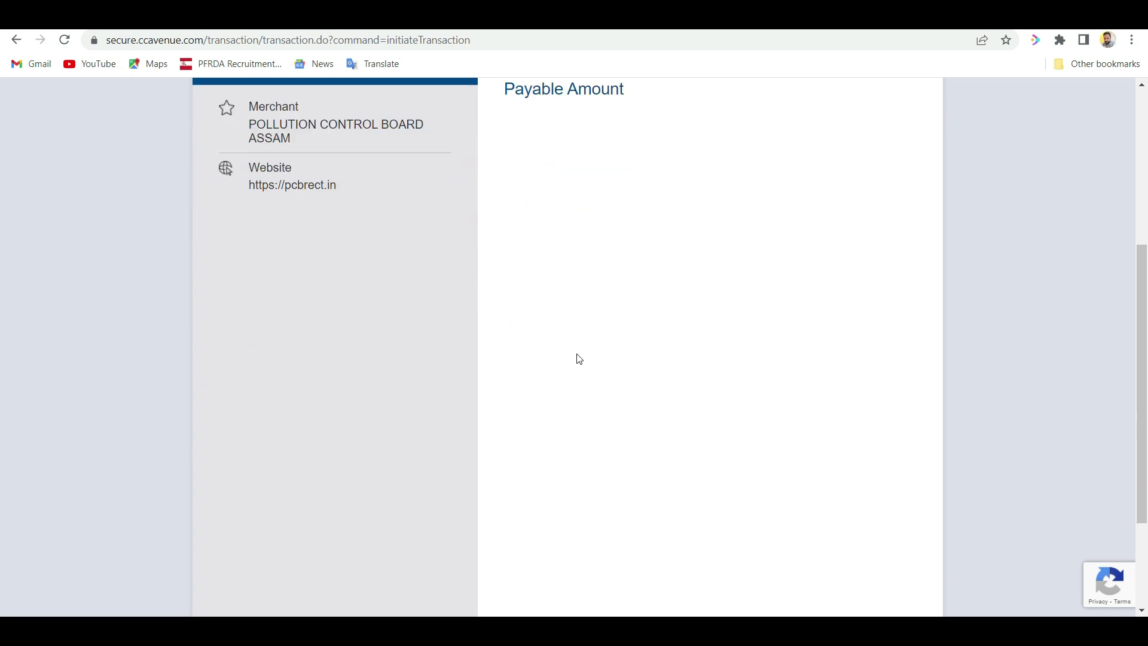
{"action": "scroll", "coordinate": [576, 349], "scroll_direction": "up", "scroll_amount": 7}
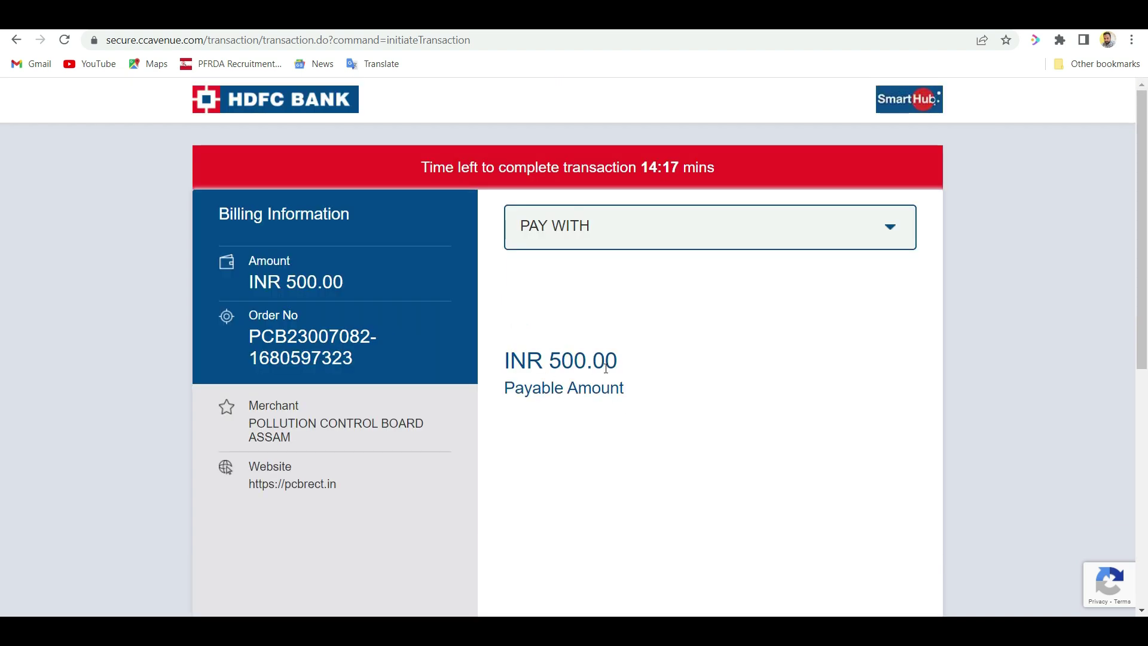
{"action": "left_click", "coordinate": [597, 227]}
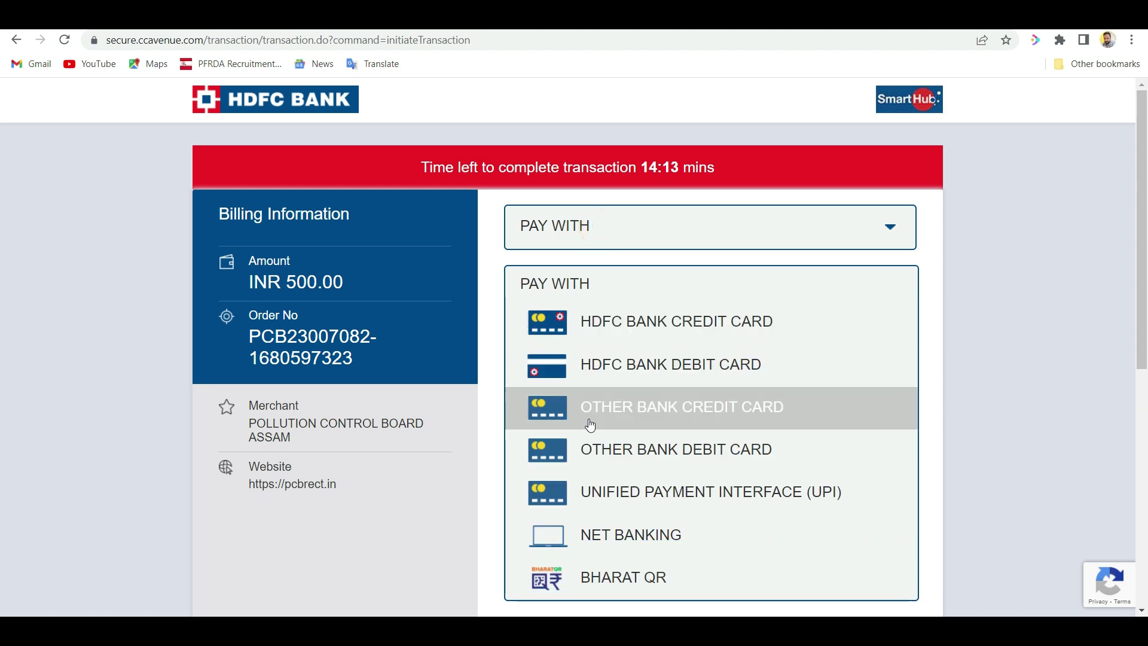
{"action": "scroll", "coordinate": [589, 418], "scroll_direction": "down", "scroll_amount": 3}
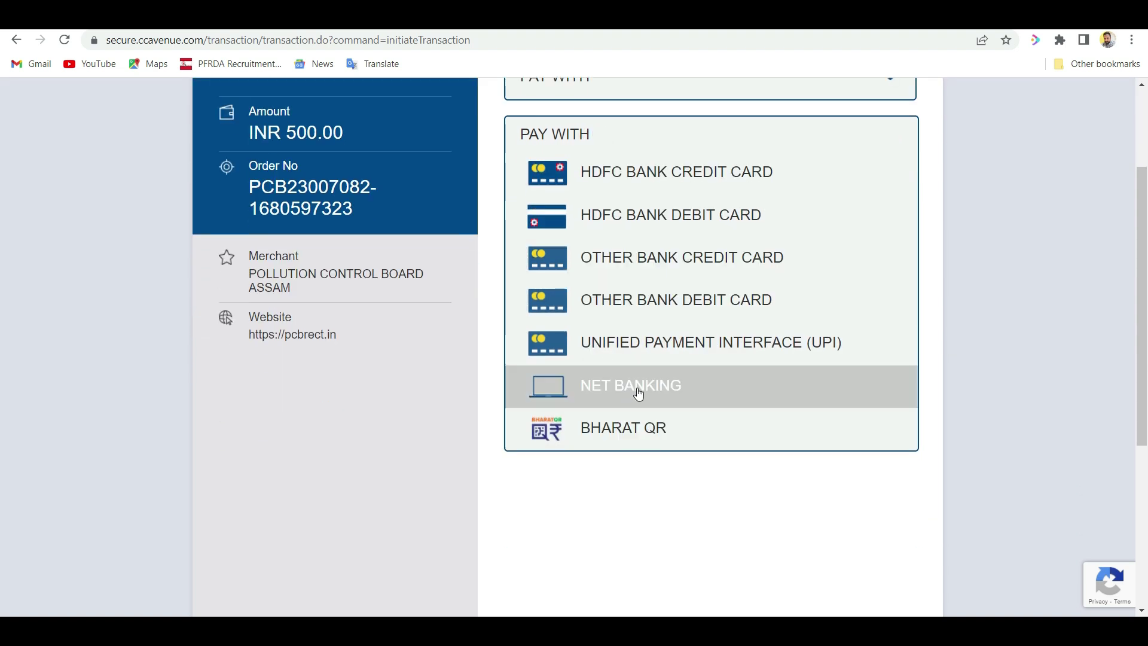
{"action": "left_click", "coordinate": [613, 435]}
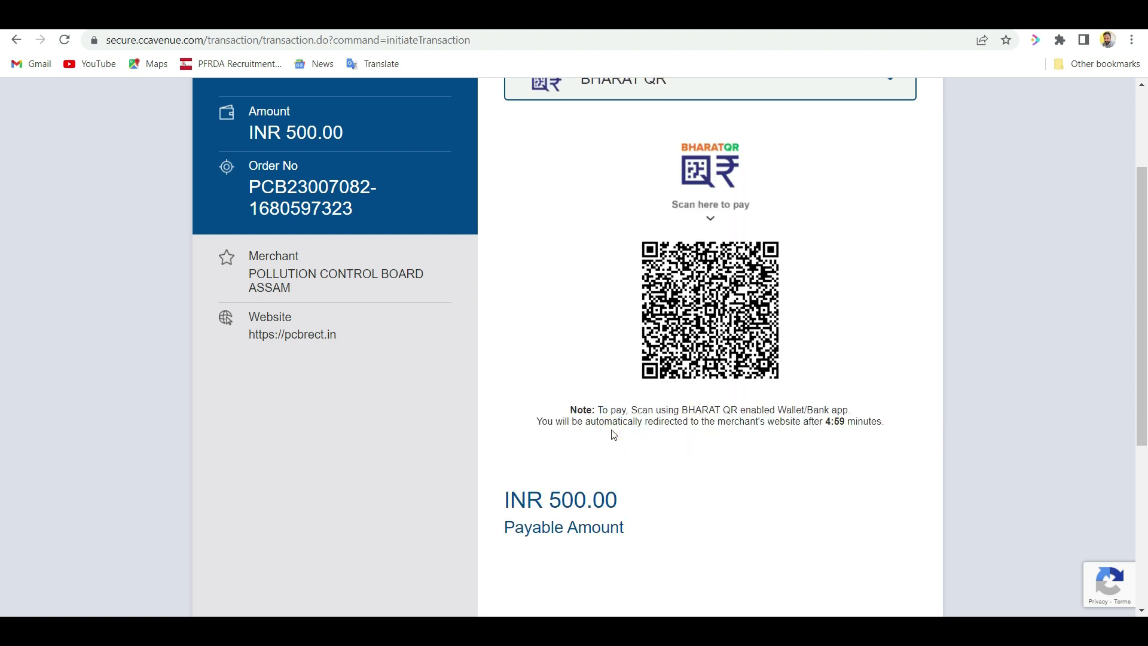
{"action": "scroll", "coordinate": [678, 457], "scroll_direction": "up", "scroll_amount": 1}
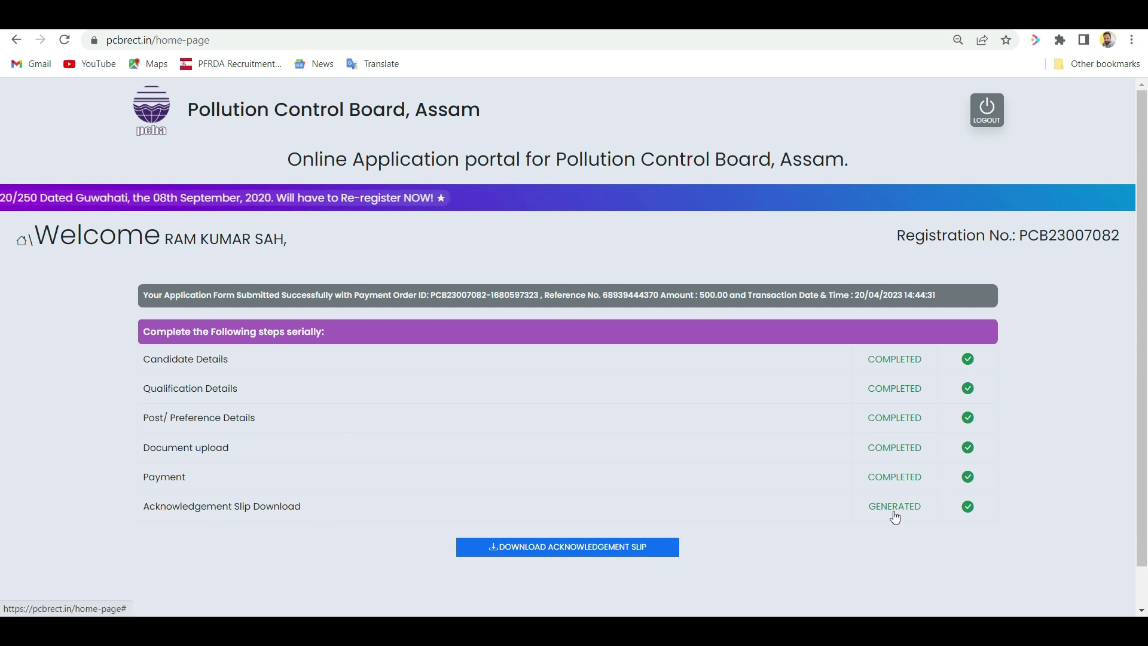
Open the acknowledgement slip of the submitted application and return to the home page.
{"action": "scroll", "coordinate": [837, 505], "scroll_direction": "down", "scroll_amount": 1}
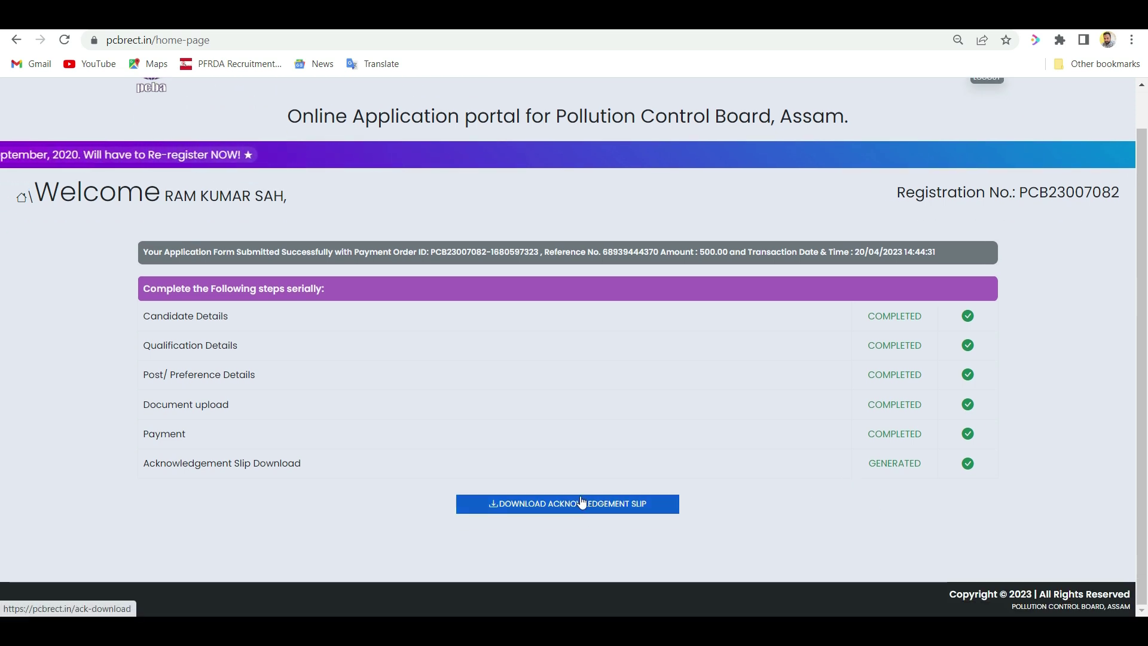
{"action": "scroll", "coordinate": [578, 482], "scroll_direction": "up", "scroll_amount": 1}
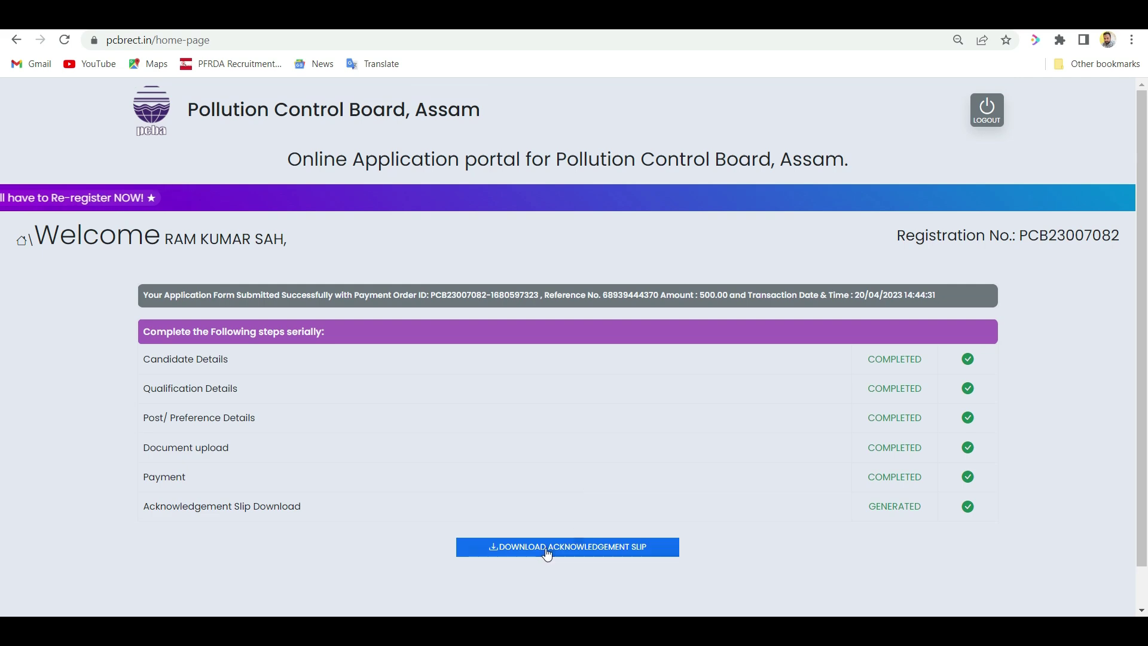
{"action": "left_click", "coordinate": [547, 548]}
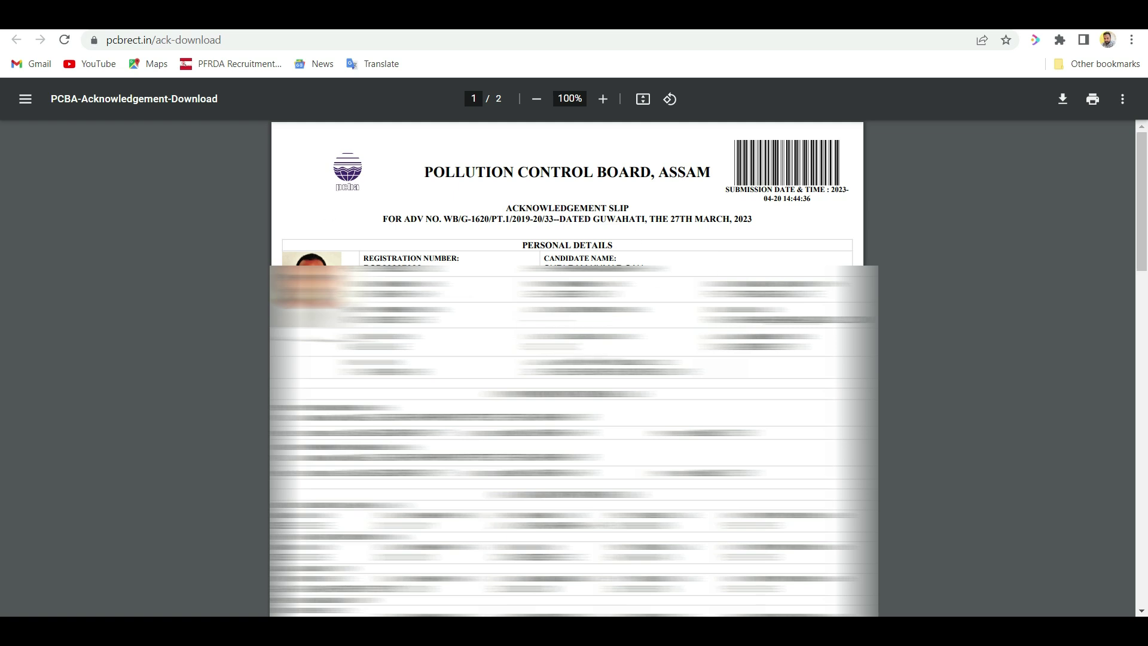
{"action": "key", "text": "alt+Left"}
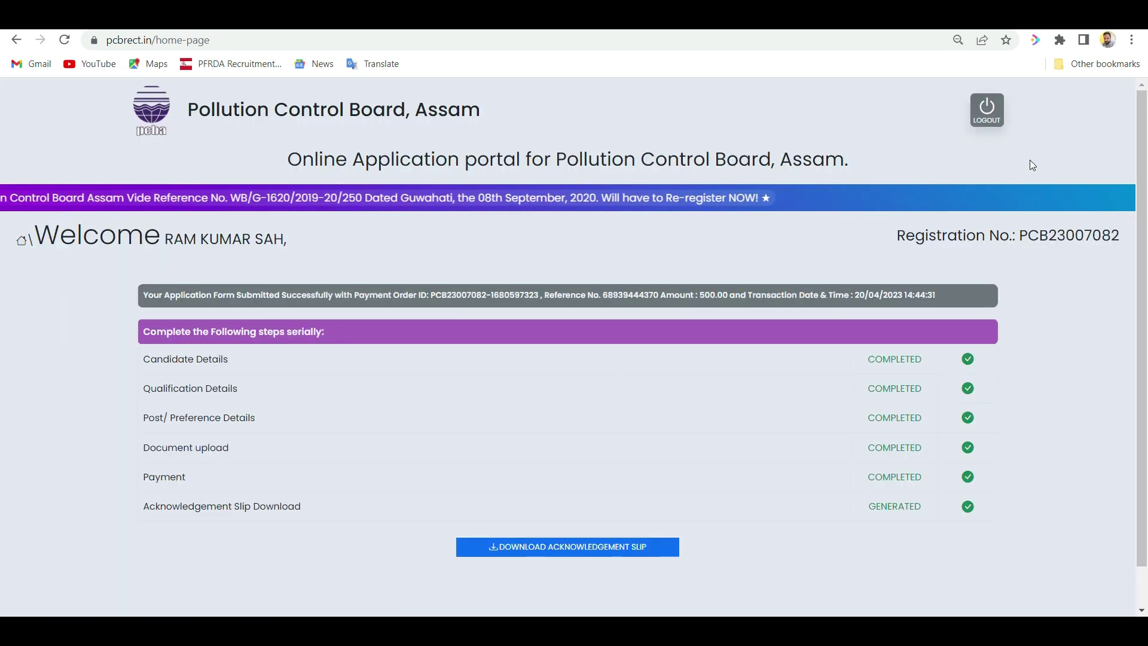